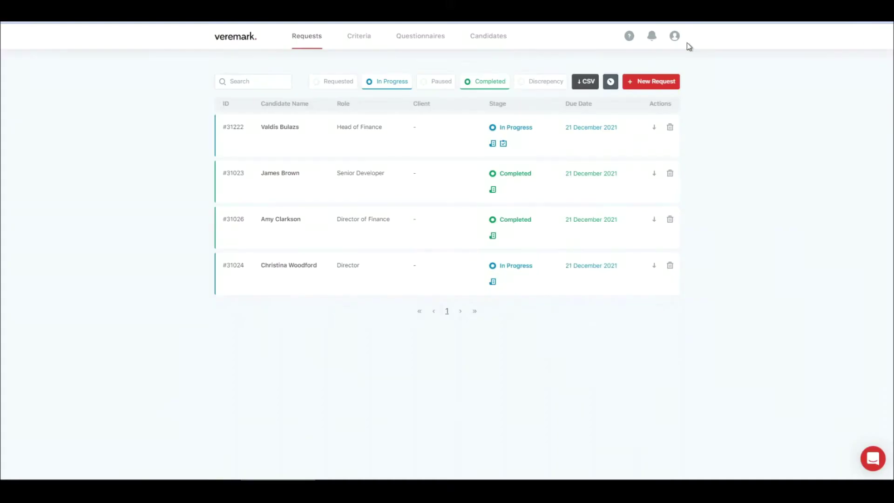
- Open the account dropdown from the user avatar at the top right of the requests dashboard
left_click(674, 37)
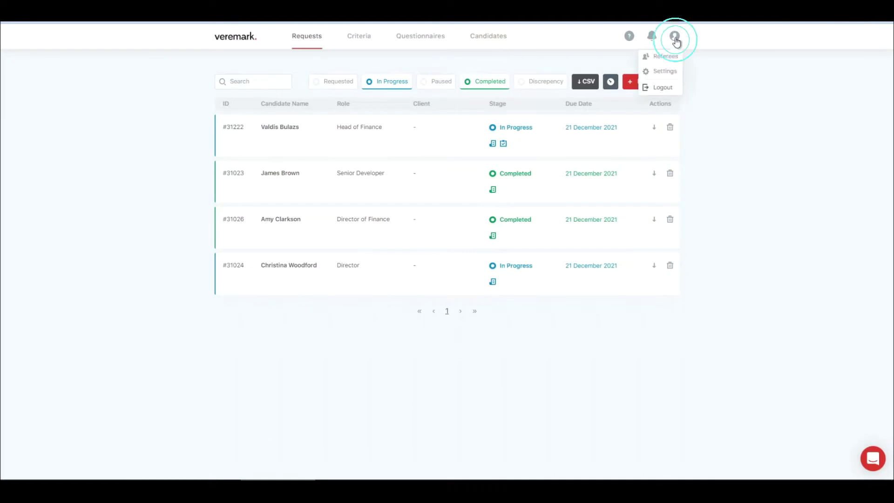
- Go to Settings and view Company Details, then the company's Users page
left_click(672, 72)
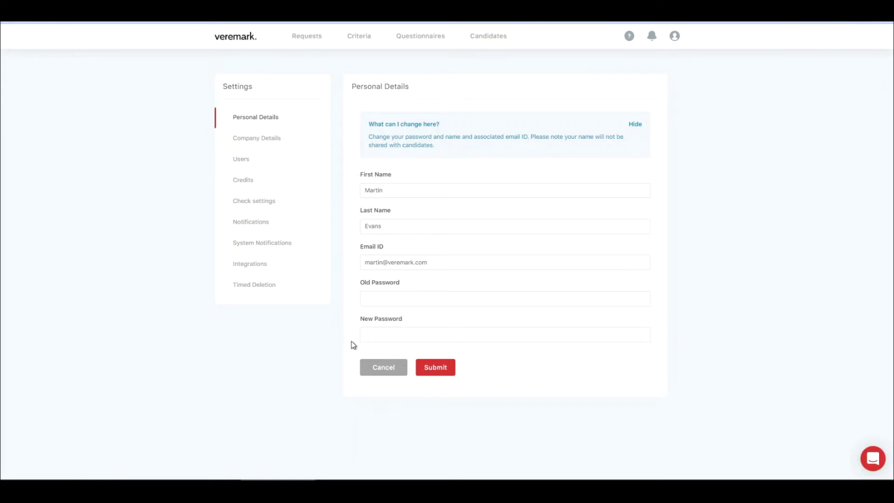
left_click(276, 140)
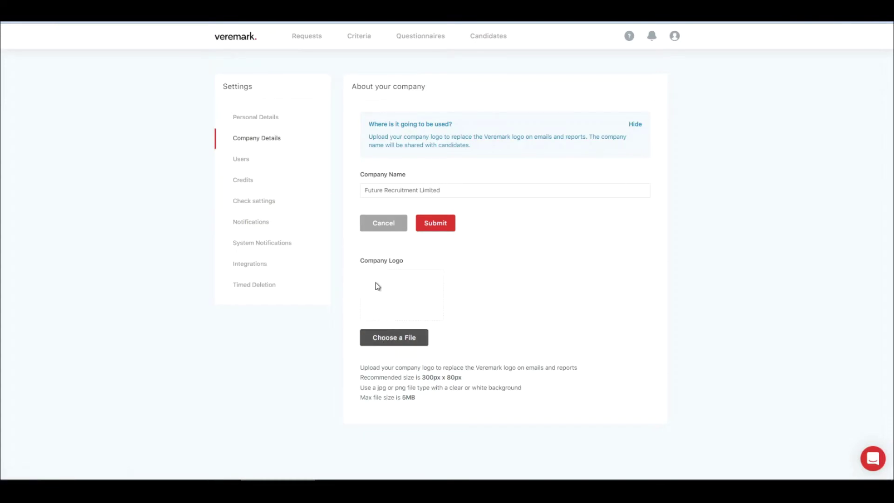
left_click(248, 161)
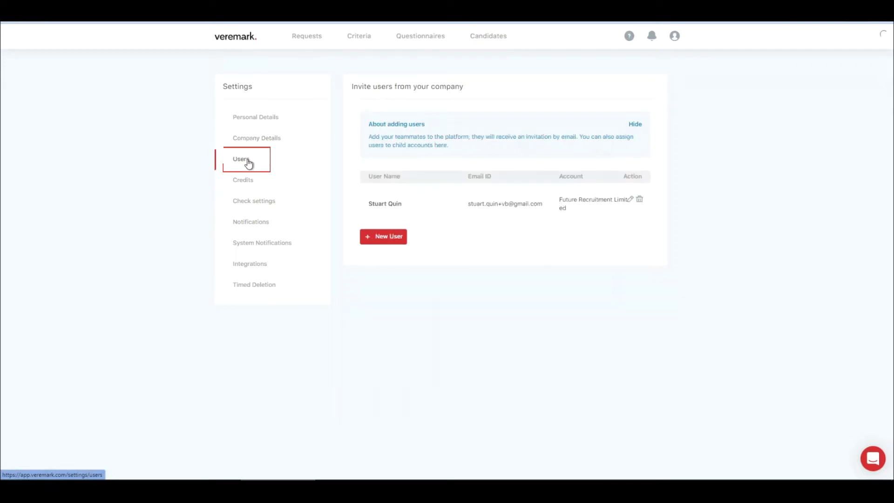
- Start adding a new user, review the Access Level options, then cancel the invitation
left_click(382, 237)
left_click(422, 245)
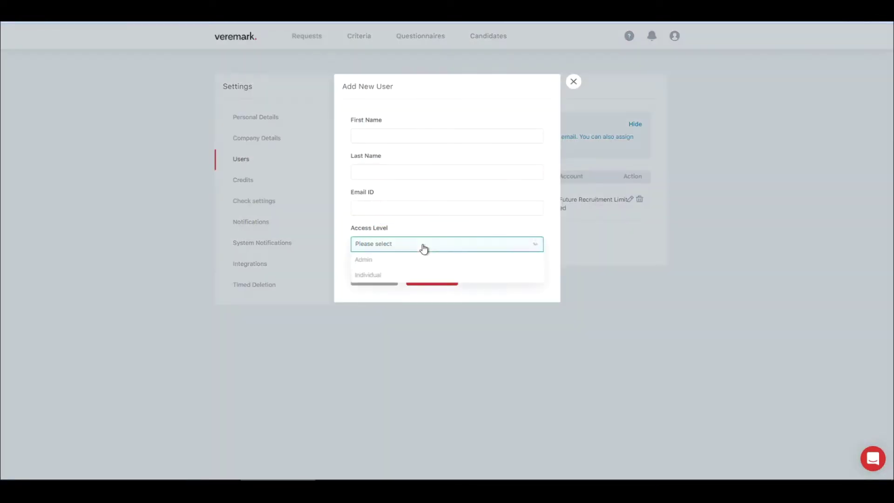
left_click(420, 297)
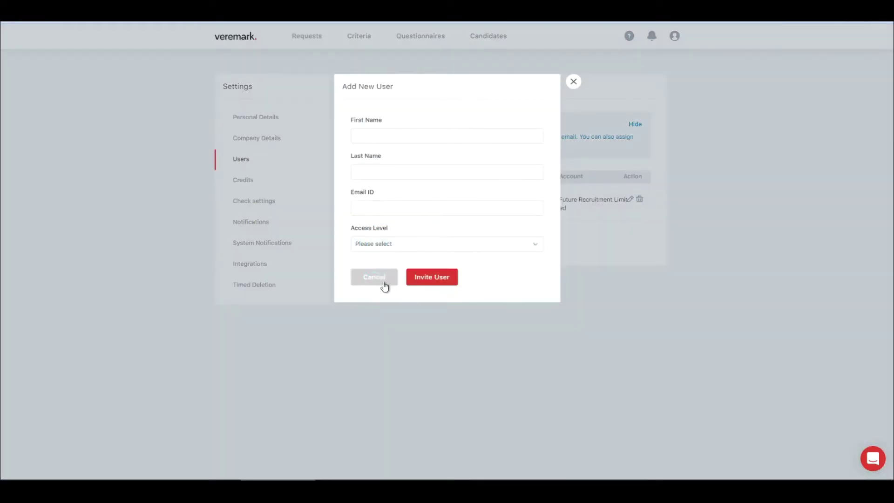
left_click(384, 284)
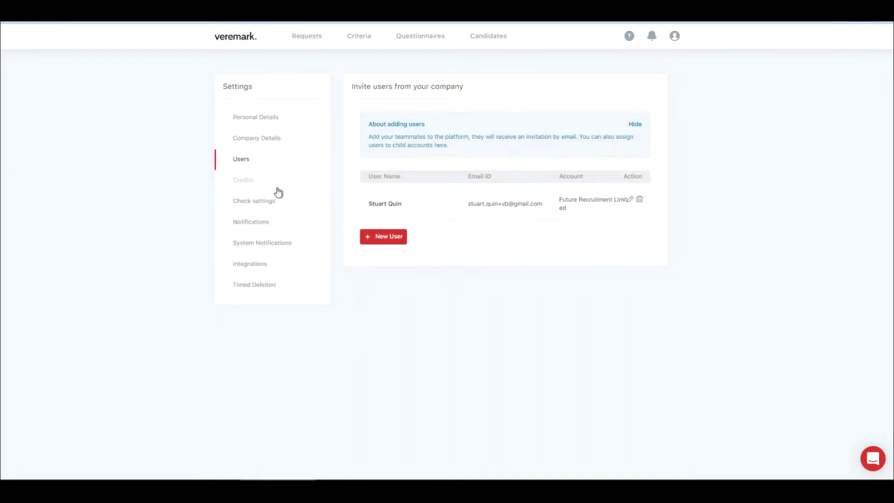
- Choose the 200 Credits pack and start the purchase, then cancel the card payment
left_click(252, 183)
left_click(481, 195)
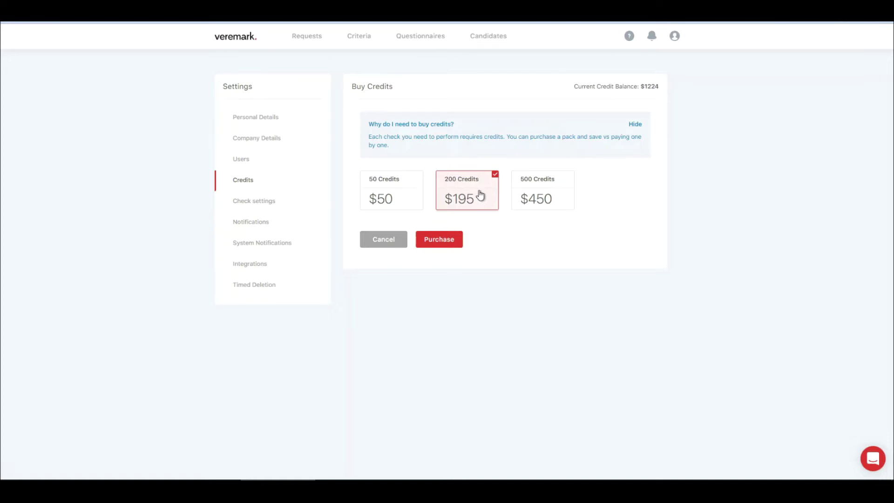
left_click(441, 241)
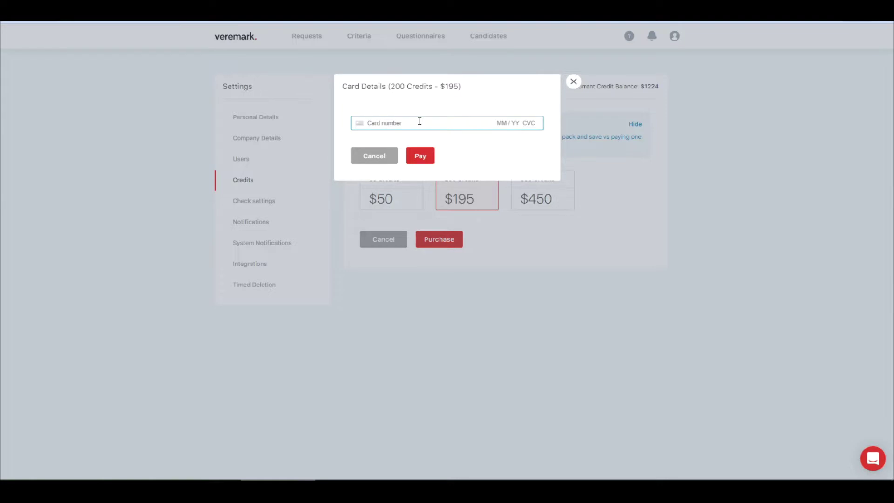
left_click(386, 152)
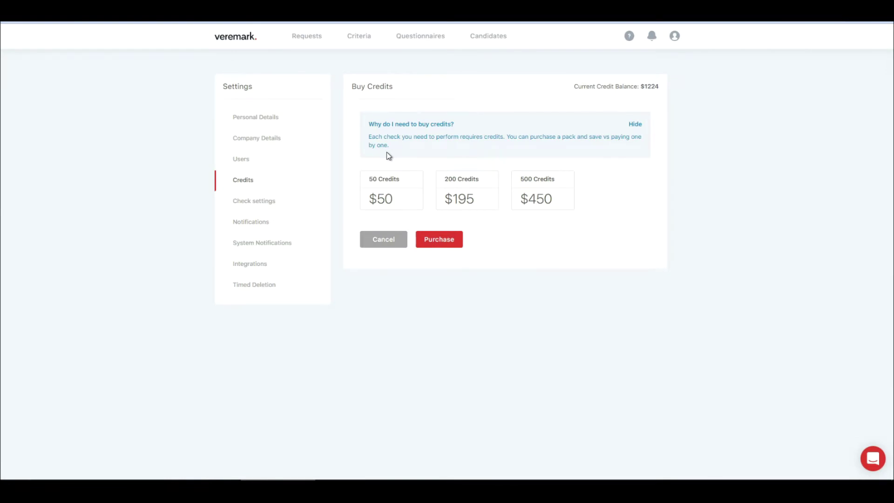
- Enable alerts for completed details forms and completed individual checks, and save the notification preferences
left_click(251, 222)
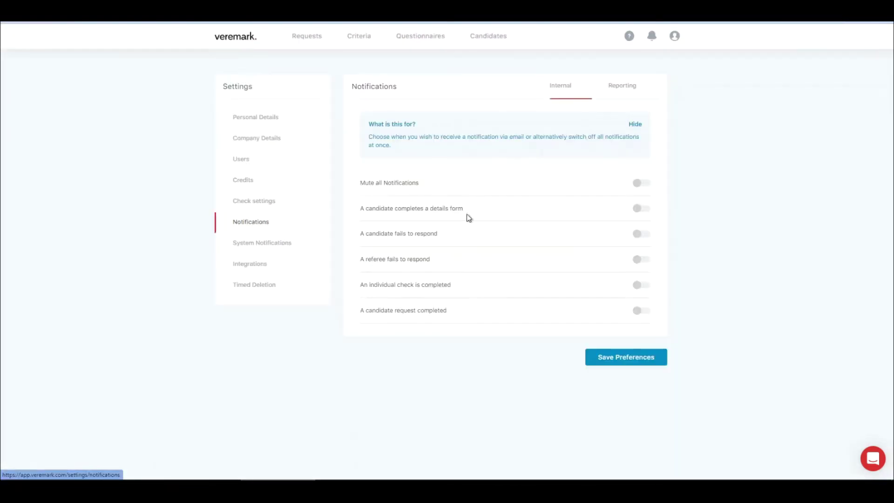
left_click(642, 208)
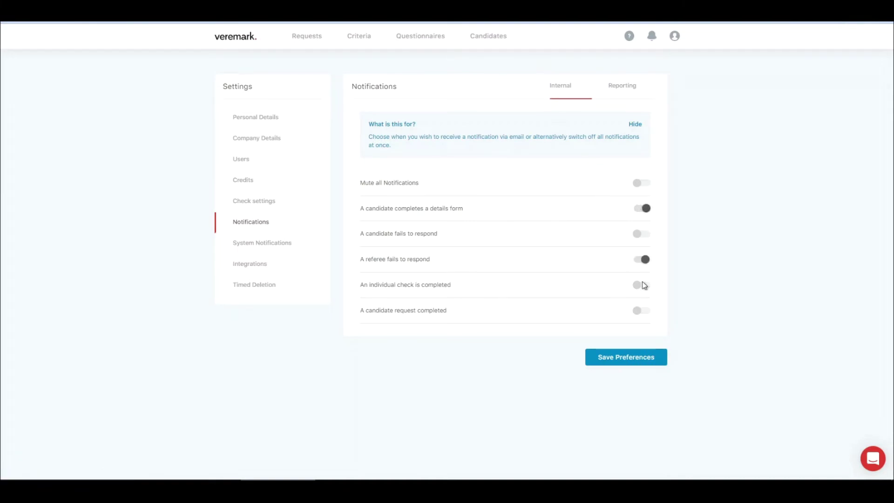
left_click(644, 285)
left_click(648, 357)
- Turn on the weekly candidate activity report under Reporting
left_click(628, 91)
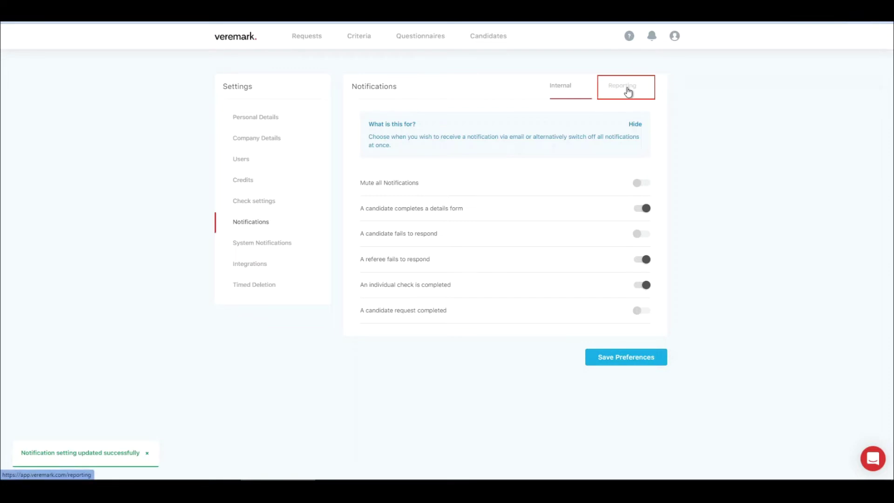
left_click(646, 177)
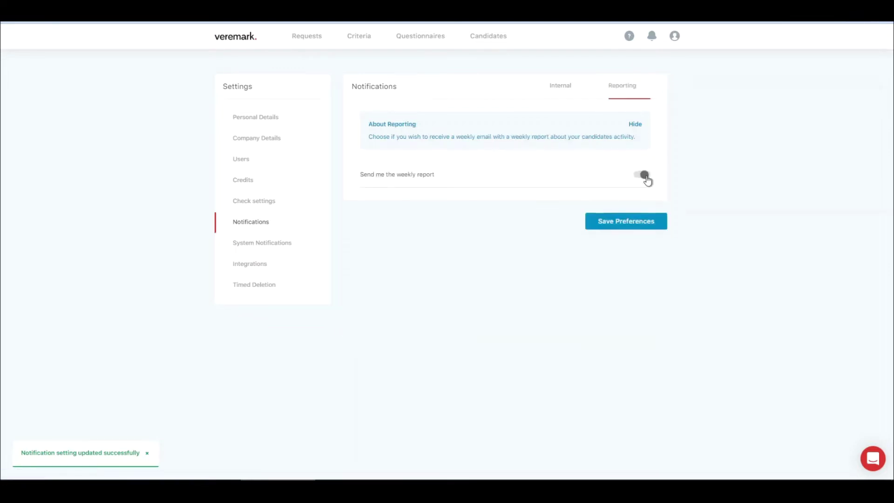
left_click(635, 227)
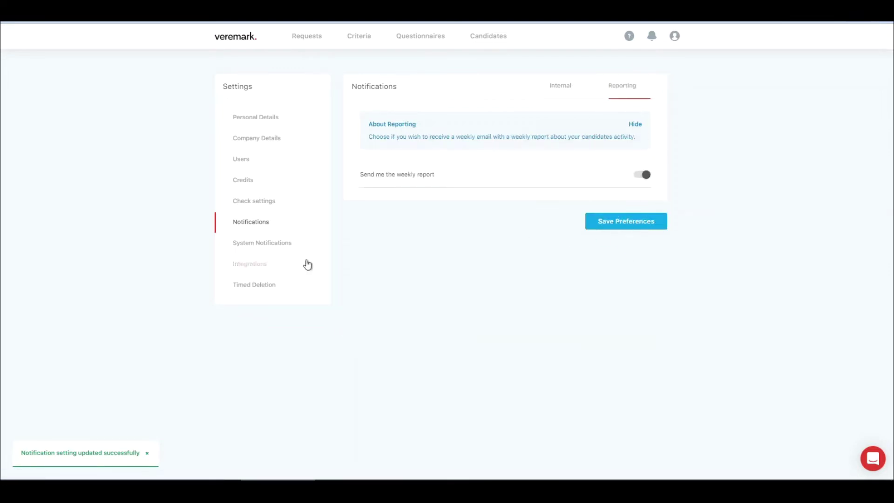
- Enable email reminders sent every other day, for a maximum of 3 days
left_click(283, 246)
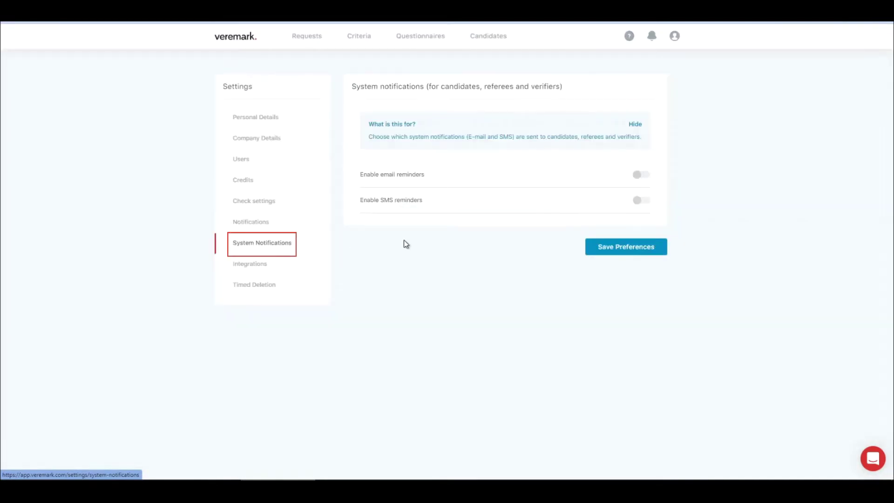
left_click(645, 176)
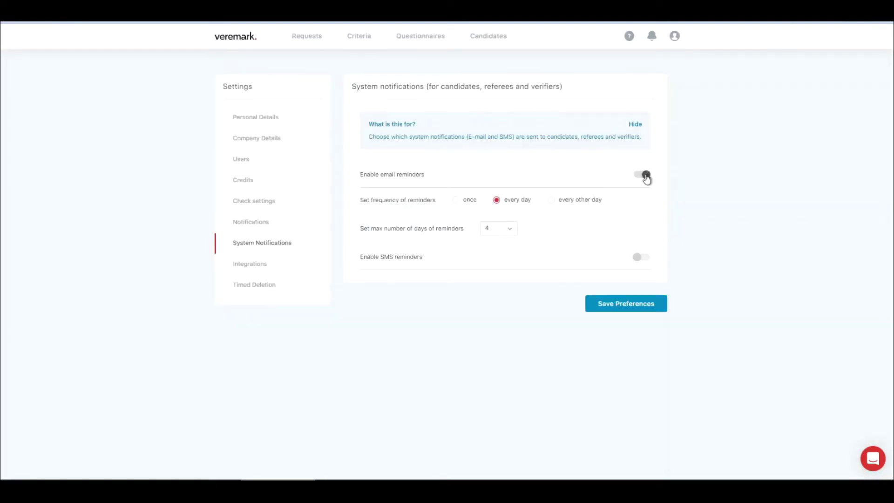
left_click(551, 200)
left_click(508, 231)
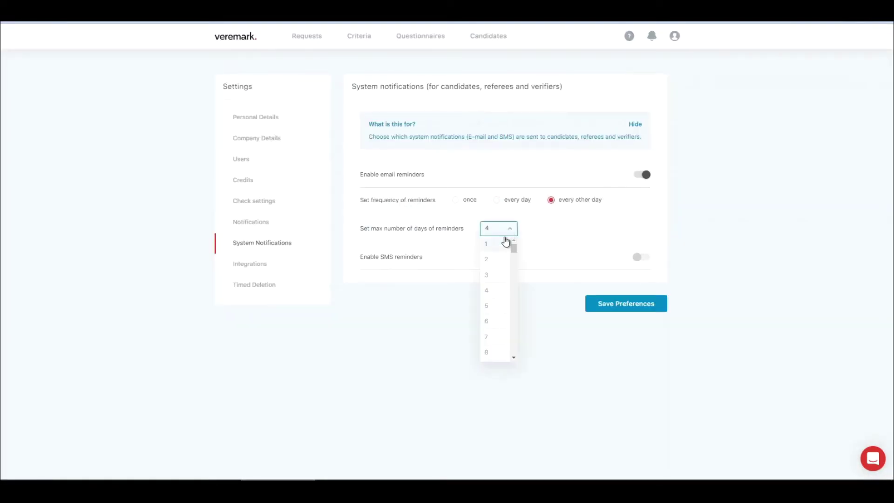
left_click(496, 275)
- Enable SMS reminders sent every day for up to 5 days, and save the reminder settings
left_click(642, 258)
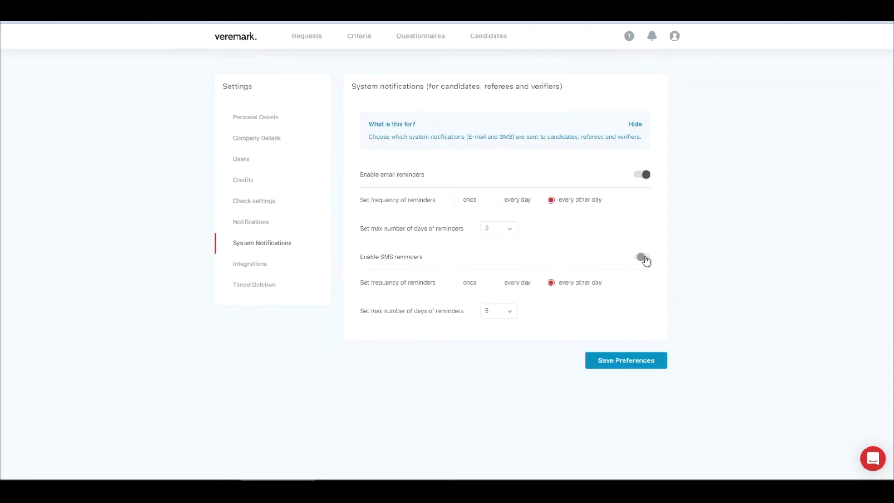
left_click(497, 284)
left_click(510, 312)
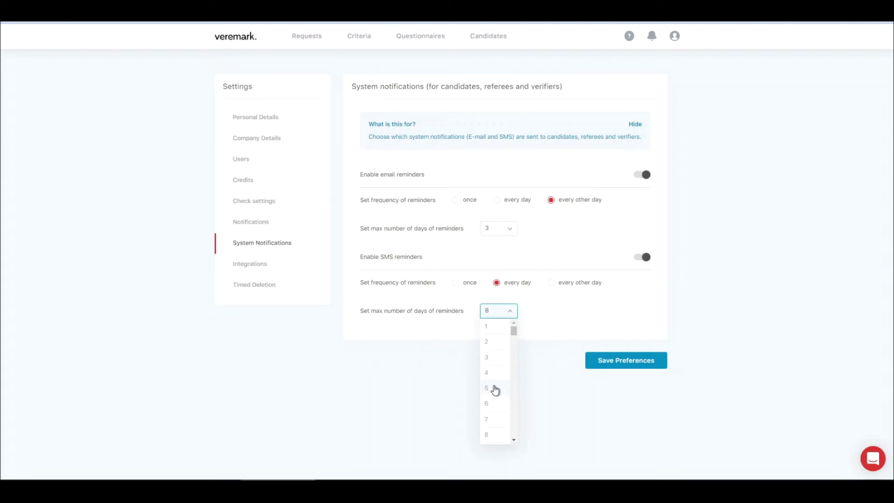
left_click(495, 390)
left_click(633, 364)
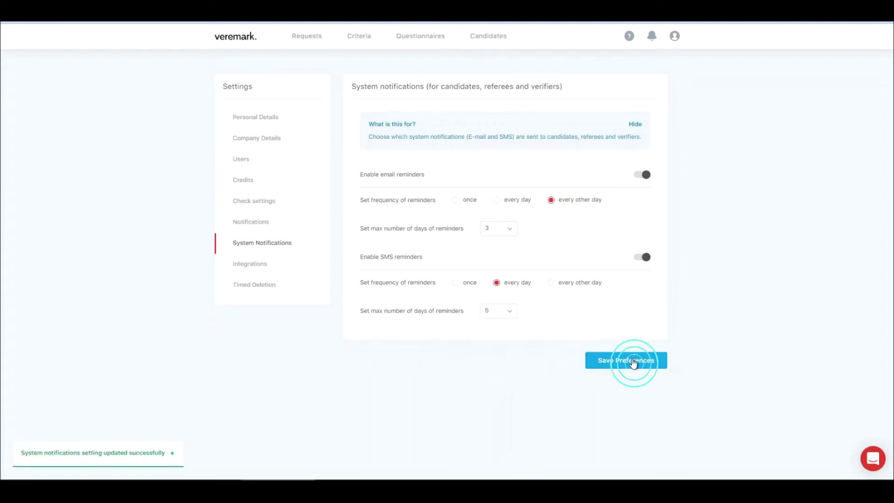
- Look over the messaging integrations, then set Timed Deletion to 1 year and submit
left_click(258, 266)
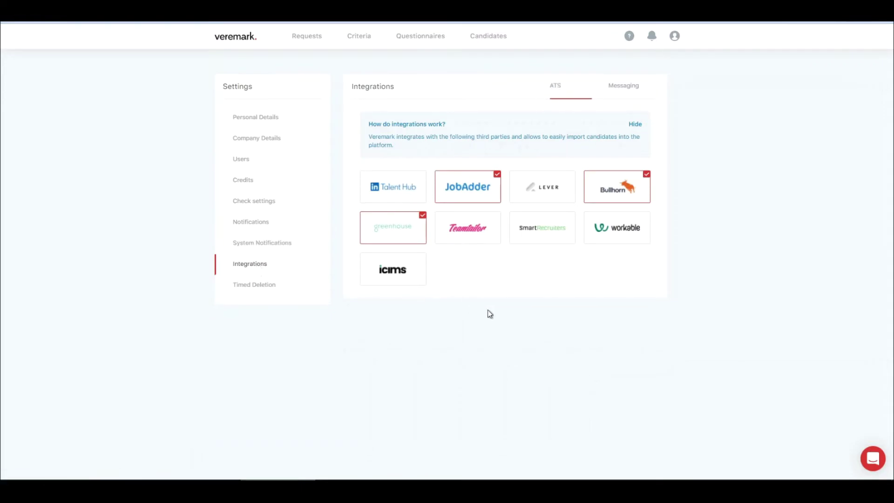
left_click(623, 86)
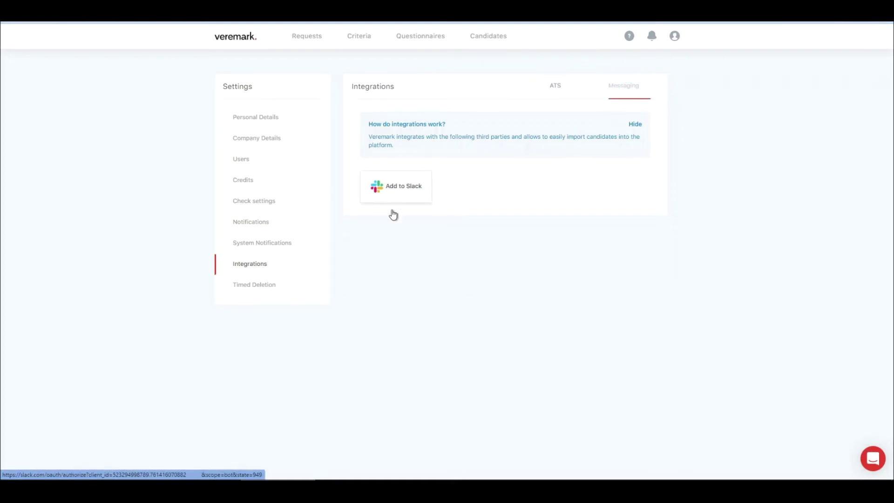
left_click(237, 292)
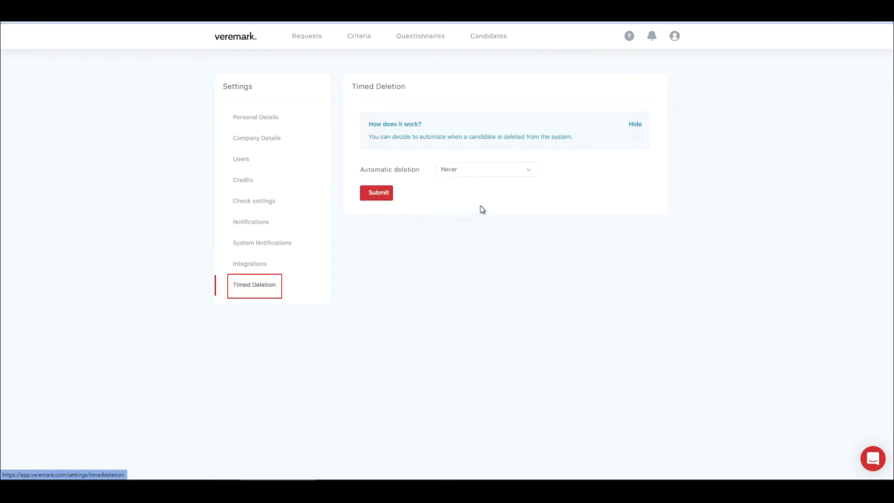
left_click(488, 175)
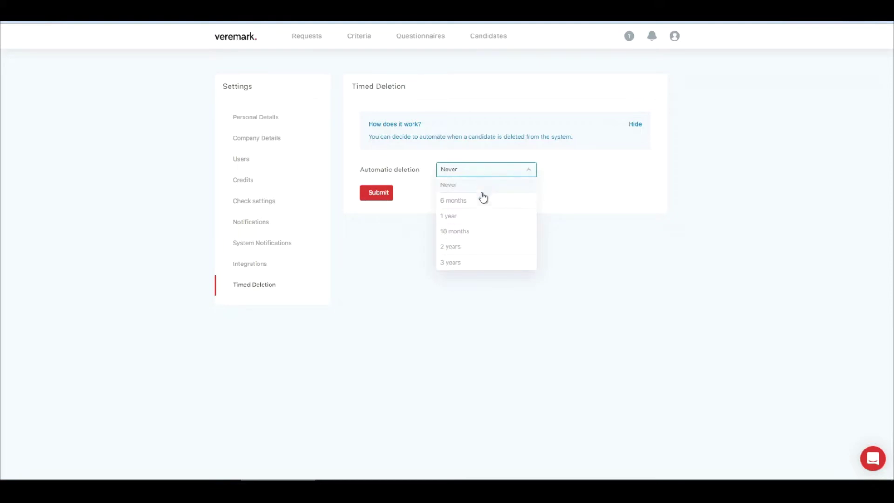
left_click(484, 217)
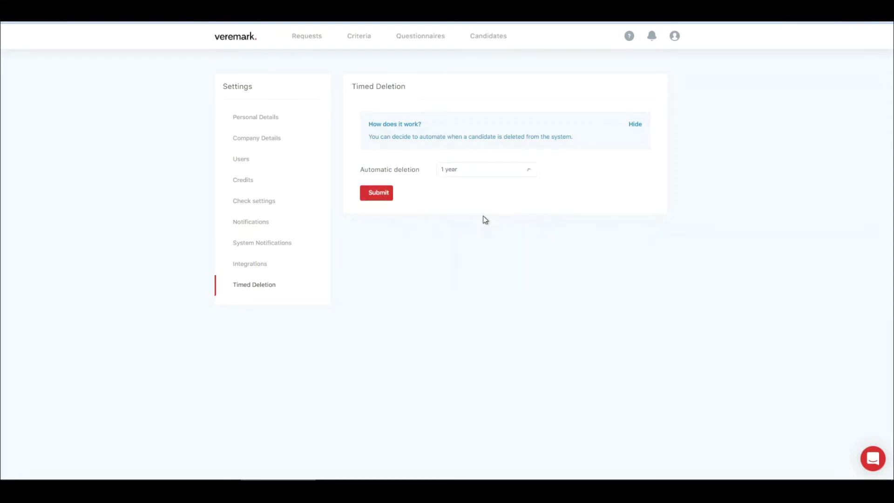
left_click(386, 201)
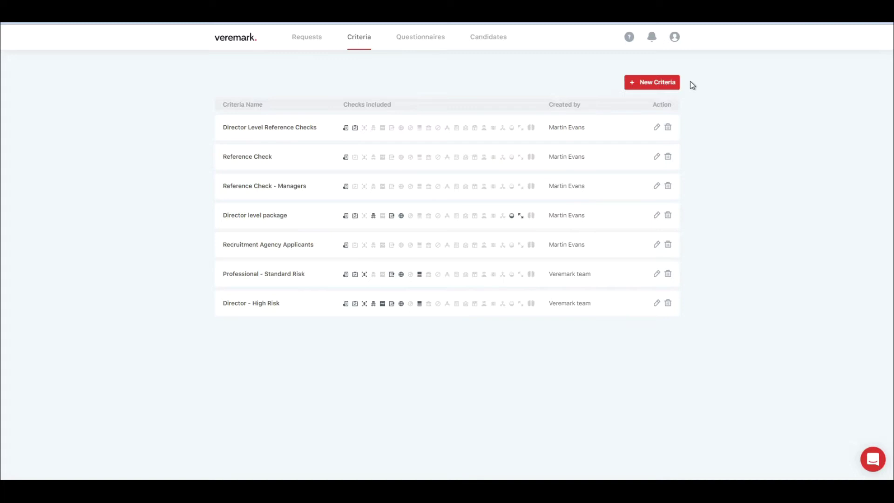
- Start a 'High risk screening' criteria located in the United Kingdom, with a Senior Managers reference check
left_click(636, 85)
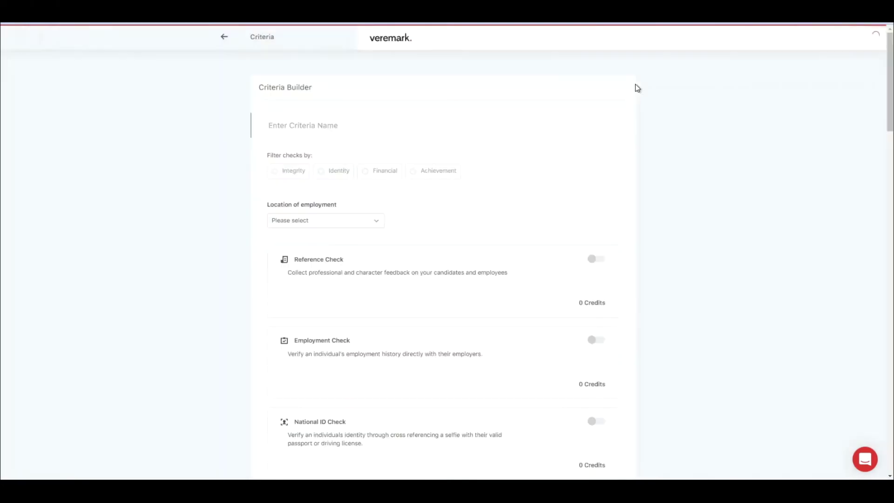
type("High")
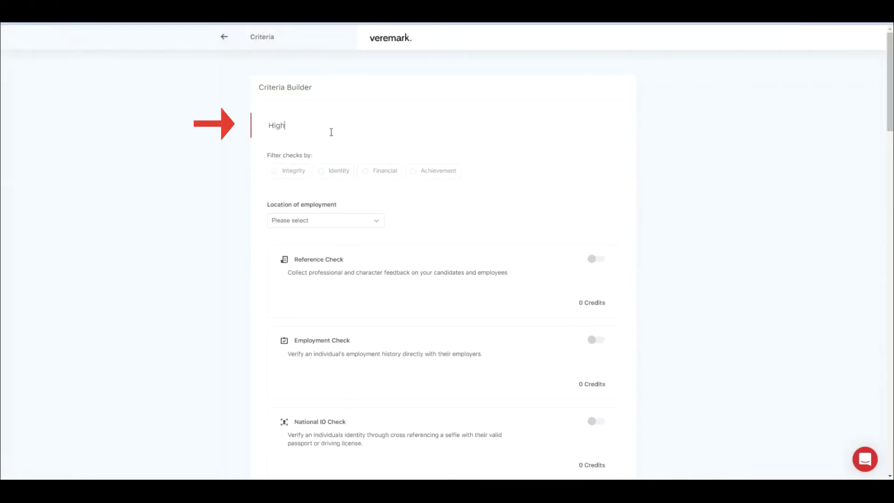
type(" risk screening")
left_click(361, 220)
type("un")
left_click(356, 235)
left_click(597, 259)
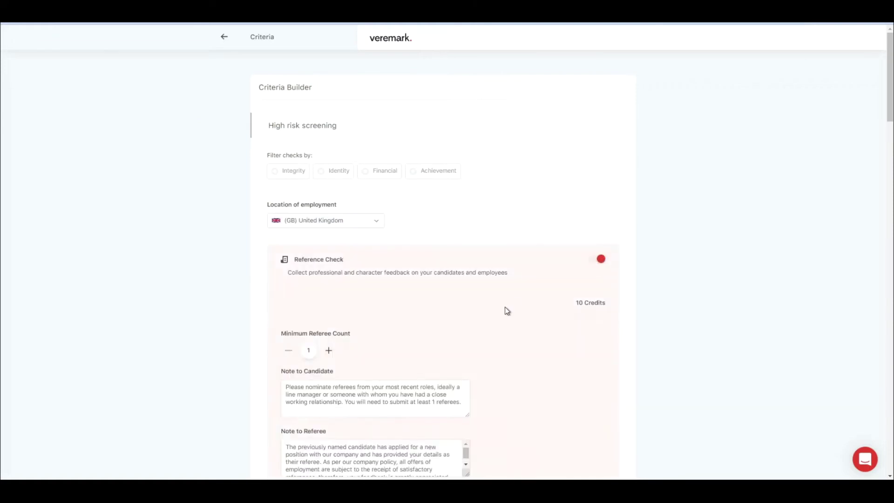
scroll(451, 371, "down", 3)
left_click(451, 368)
scroll(600, 241, "down", 4)
- Add an employment check by number of years allowing personal emails, and save the criteria
left_click(600, 240)
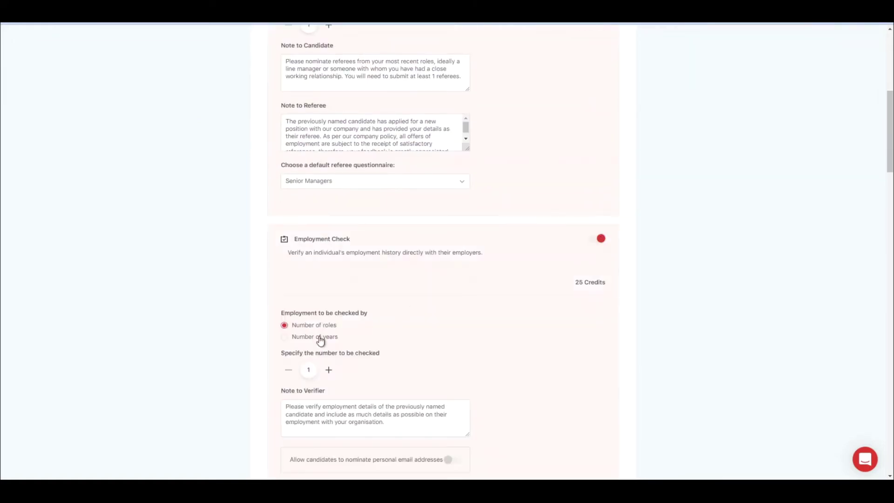
left_click(320, 338)
scroll(457, 323, "down", 3)
left_click(457, 320)
scroll(458, 324, "down", 6)
scroll(460, 323, "down", 10)
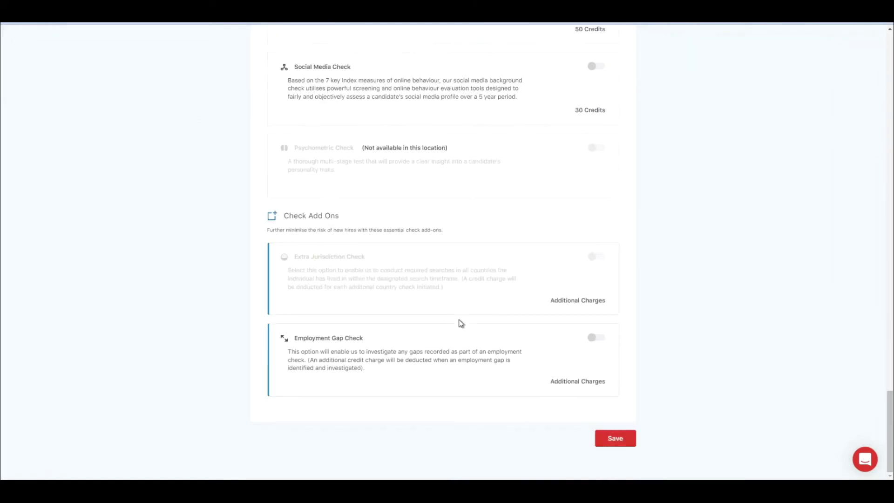
left_click(609, 438)
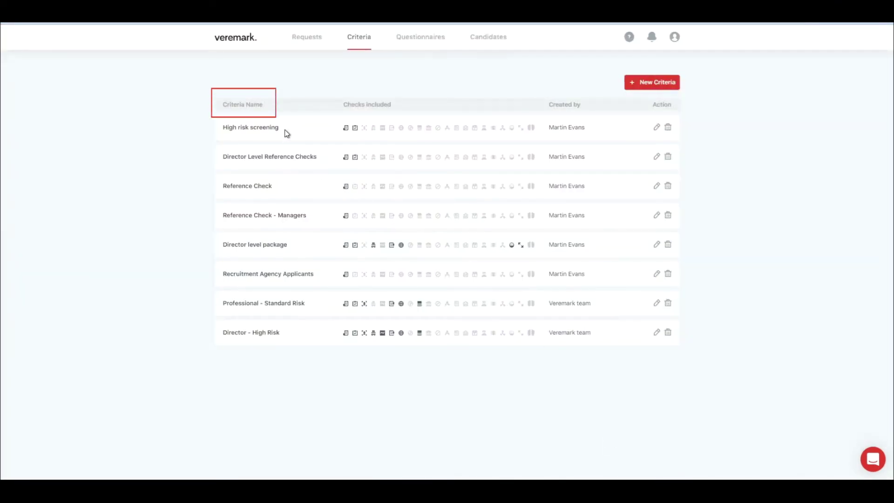
left_click_drag(279, 127, 224, 127)
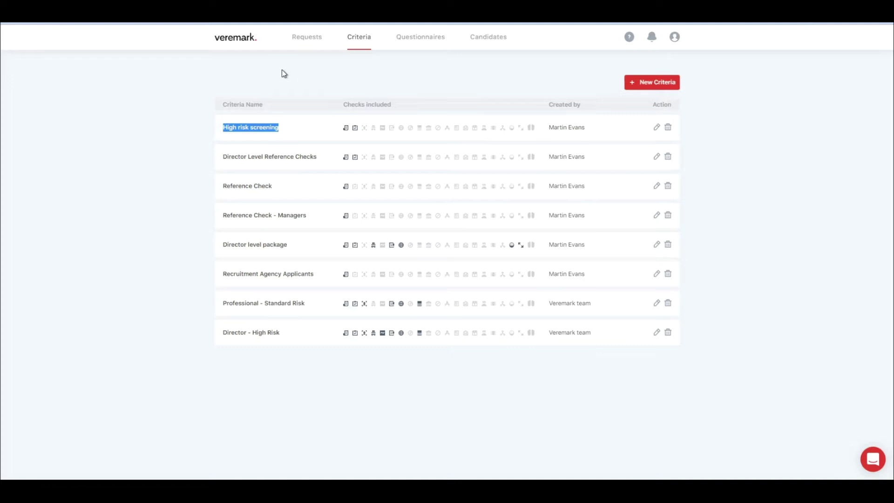
left_click(310, 40)
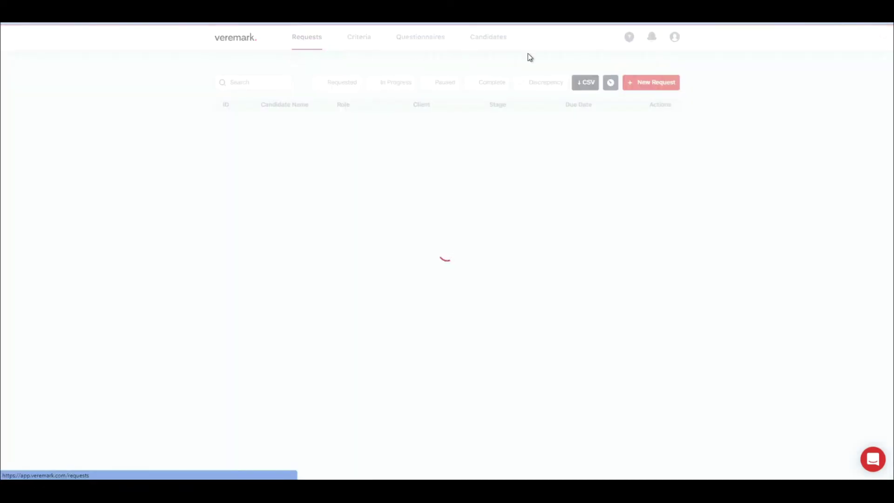
- Send a High risk screening request to the existing candidate with the role Head of Finance
left_click(650, 80)
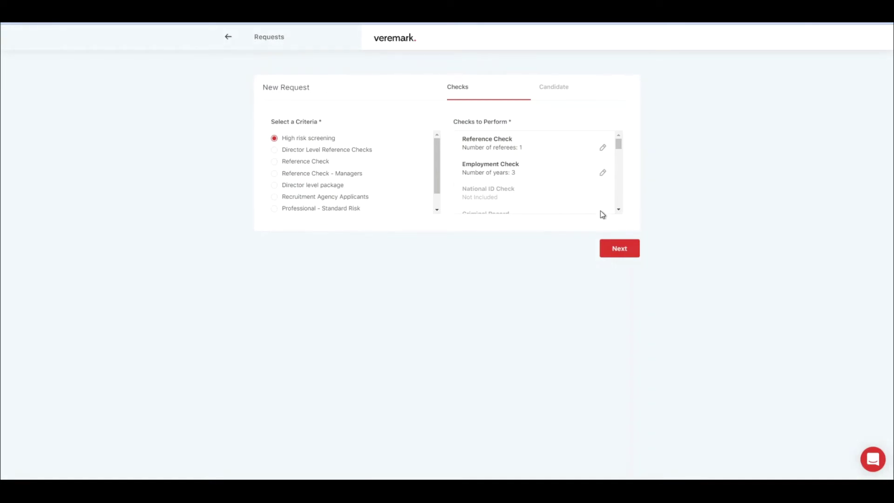
left_click(619, 249)
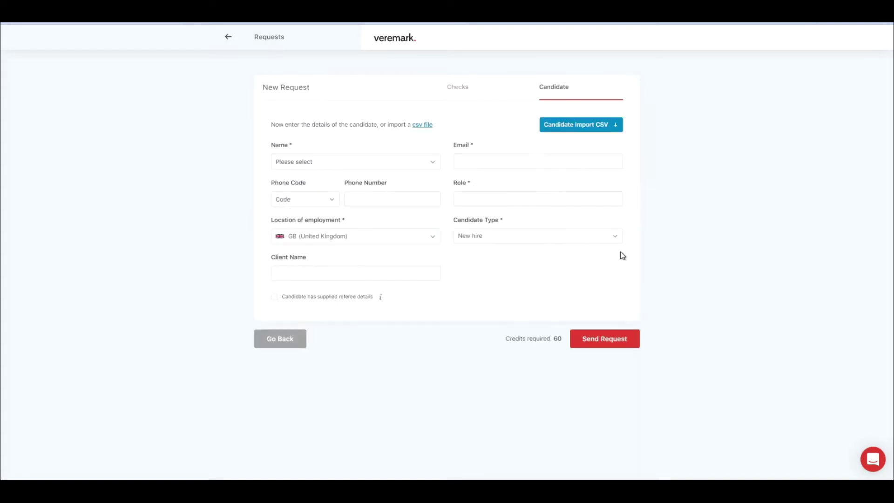
left_click(381, 159)
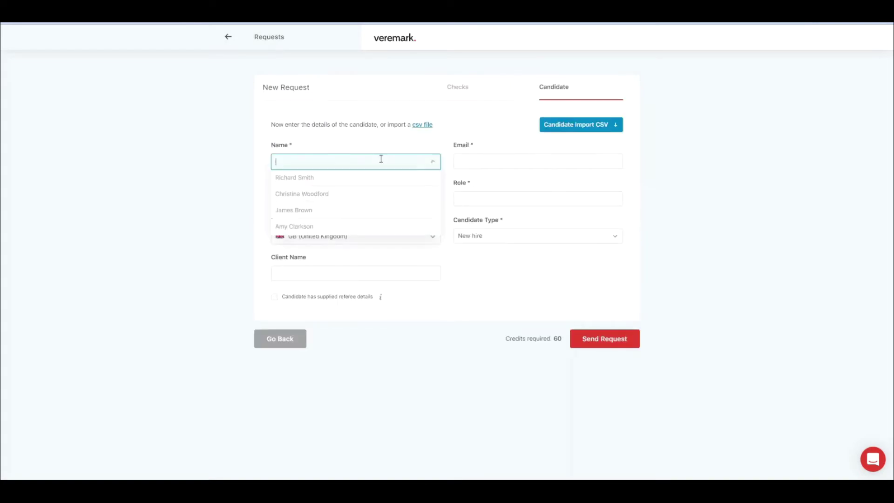
left_click(313, 178)
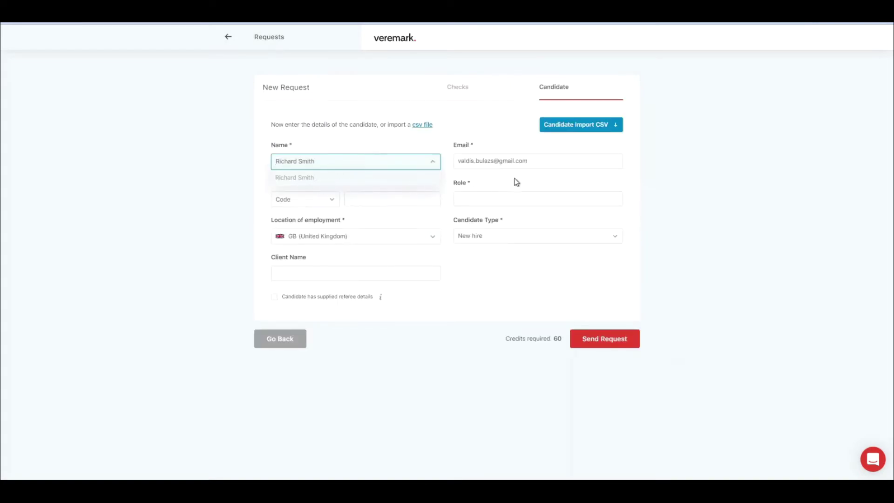
left_click(524, 199)
type("Head of finance")
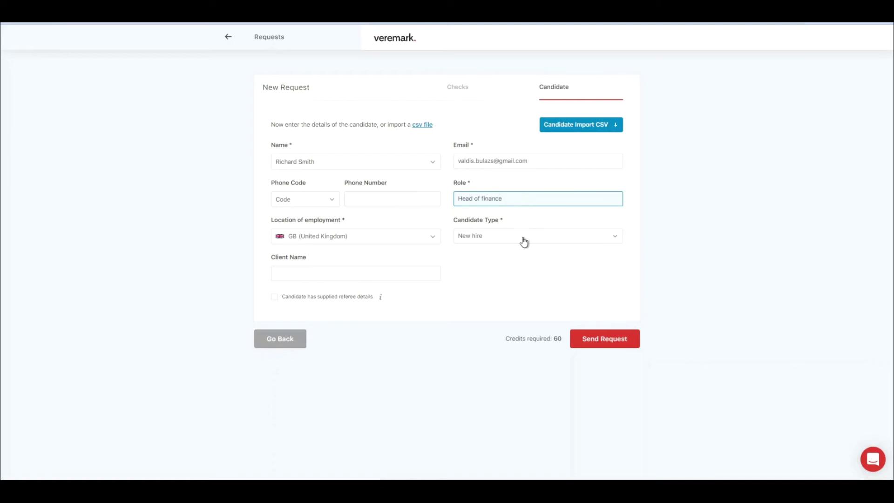
left_click(604, 342)
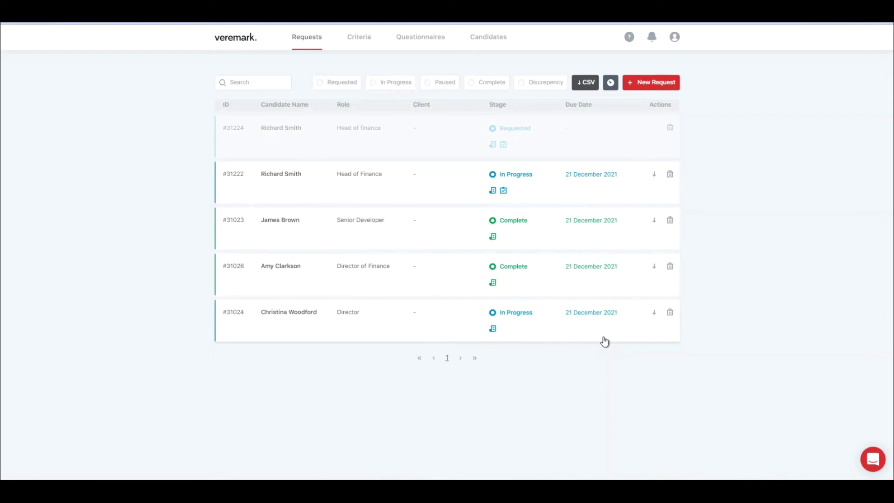
- Filter requests to In Progress and open the Head of Finance request
left_click(371, 83)
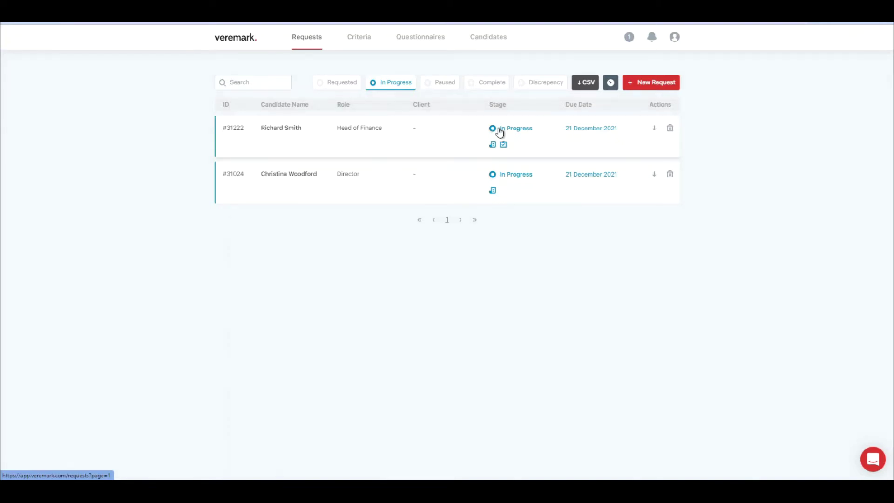
left_click(514, 133)
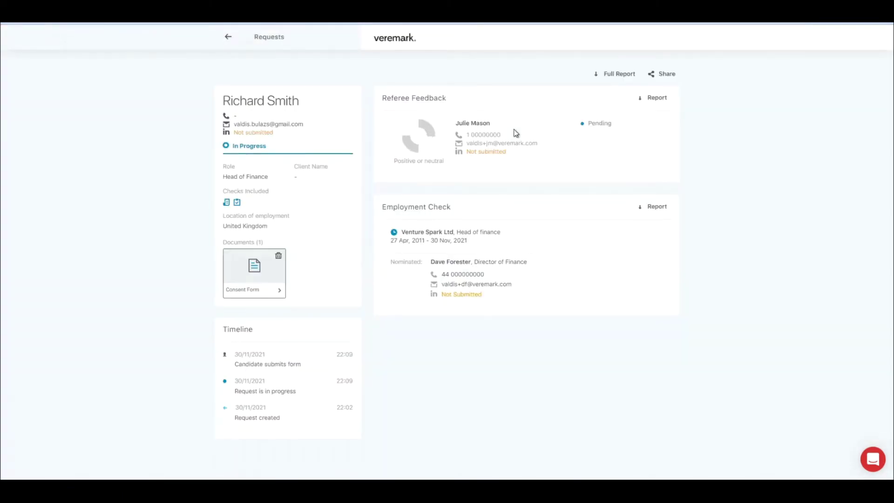
- Inspect the pending referee feedback, employment check, timeline and consent form, then return to Requests
left_click_drag(448, 98, 384, 93)
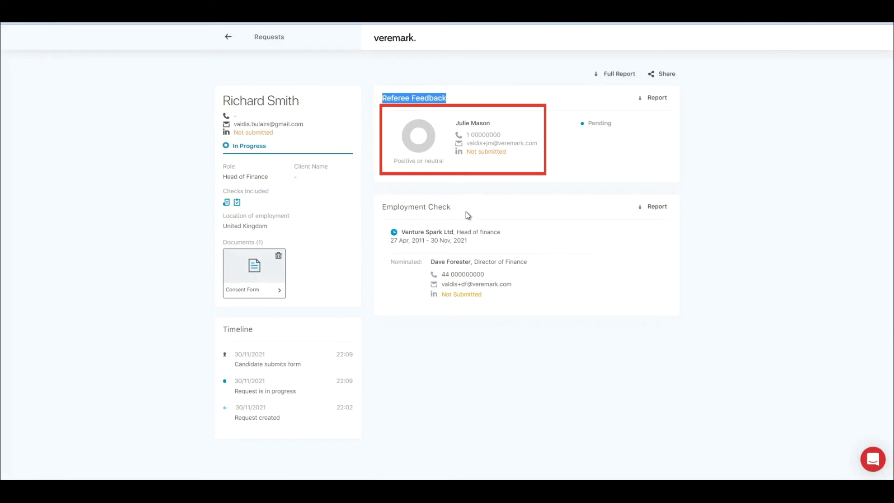
left_click_drag(452, 206, 383, 206)
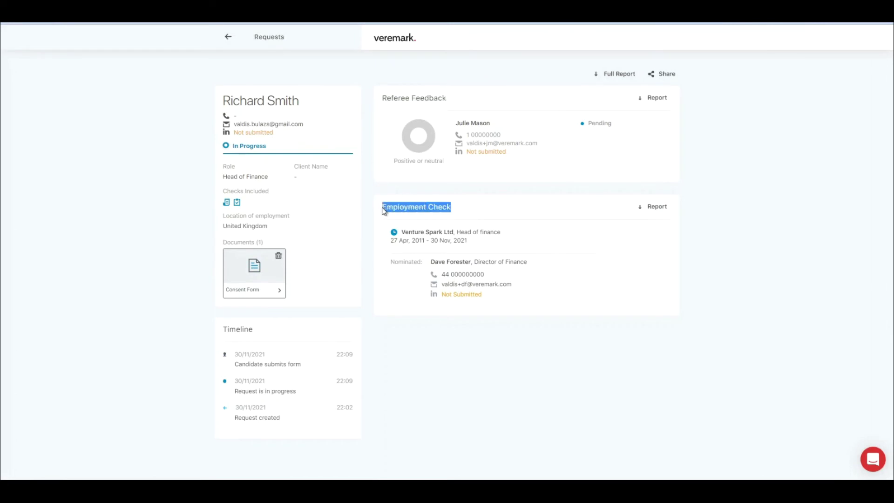
left_click(263, 335)
left_click_drag(263, 335, 221, 334)
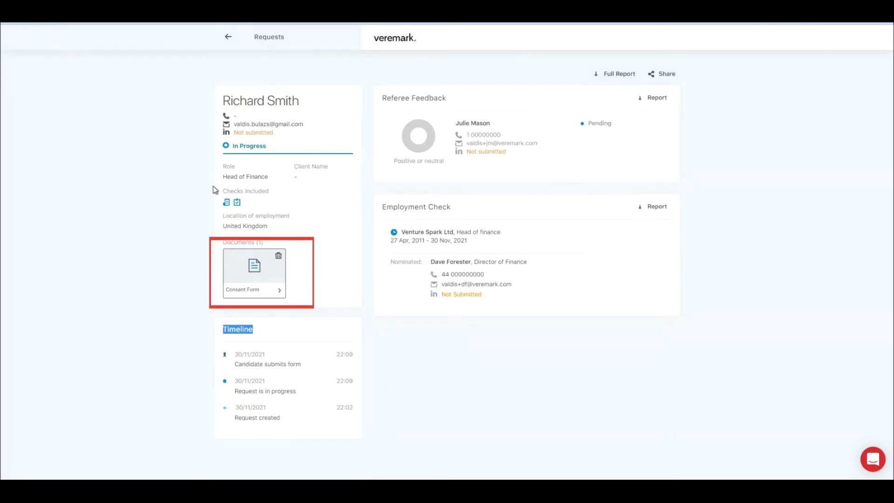
left_click(265, 39)
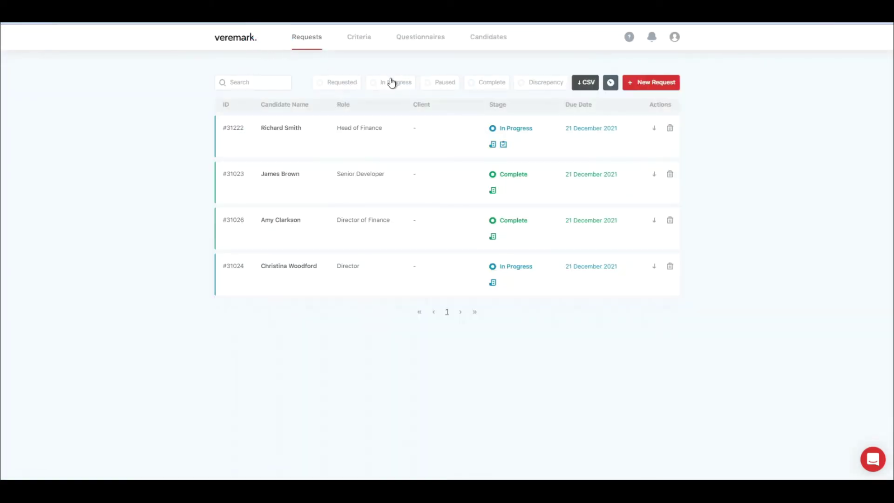
left_click(471, 86)
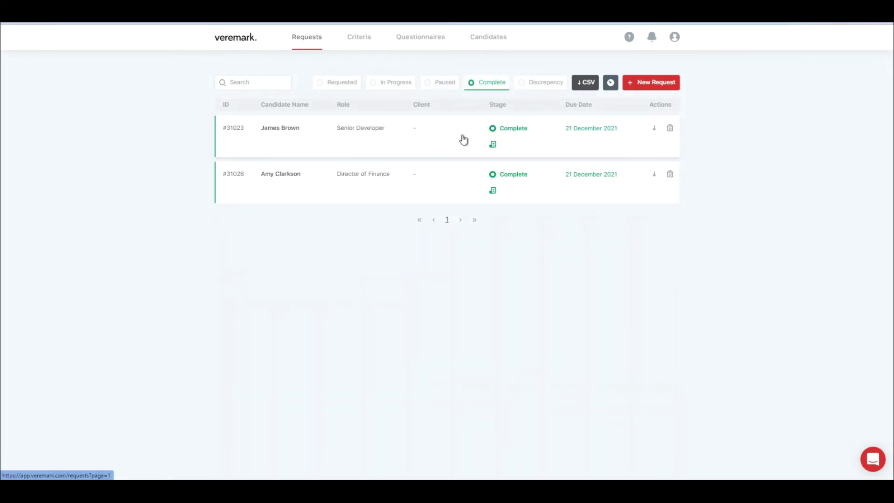
left_click(513, 134)
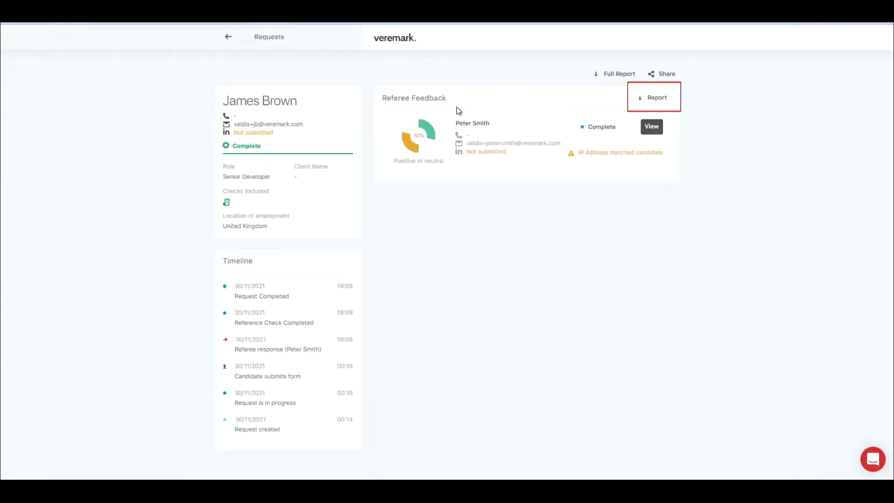
left_click_drag(448, 98, 383, 100)
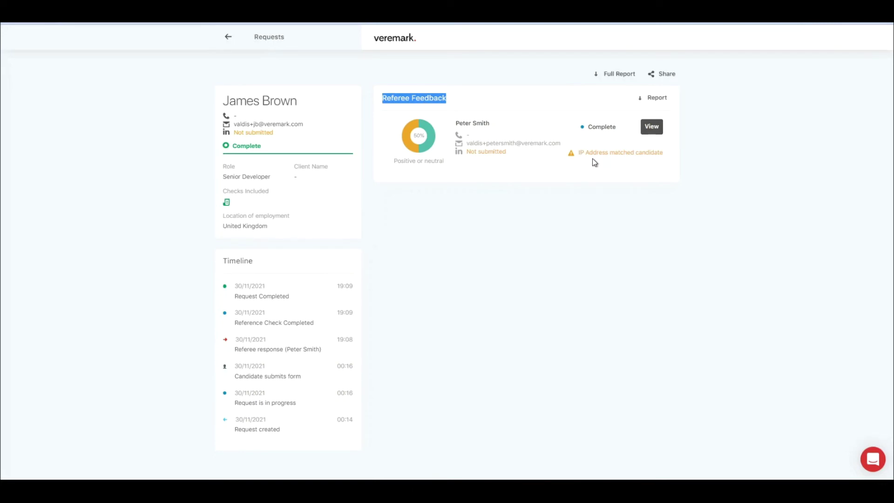
left_click(228, 36)
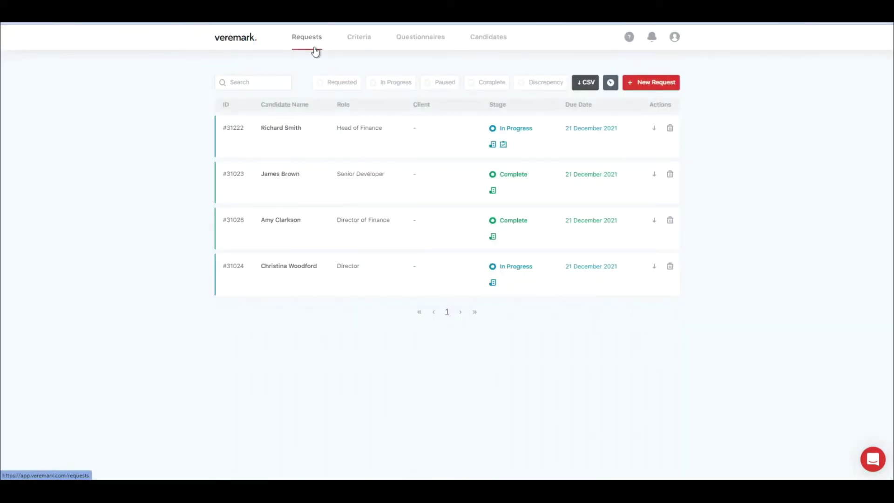
- Export a CSV of In Progress and Complete requests for 1–30 November 2021, then open it
left_click(577, 83)
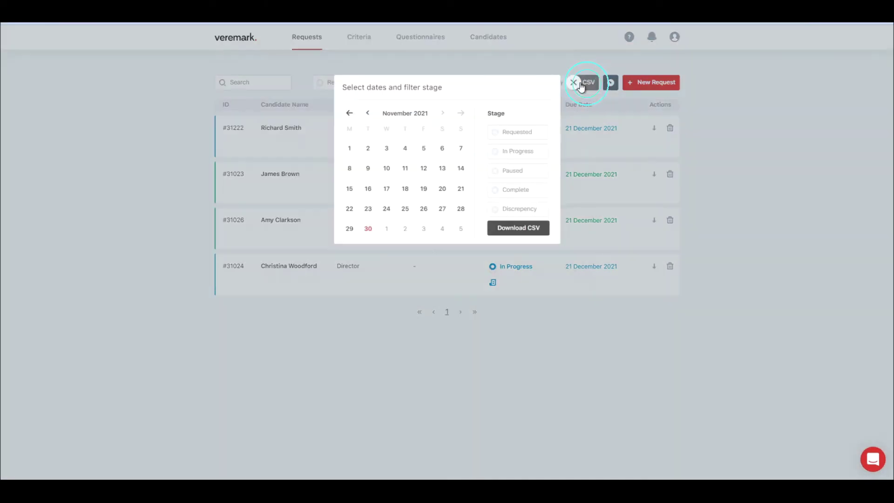
left_click(349, 148)
left_click(368, 229)
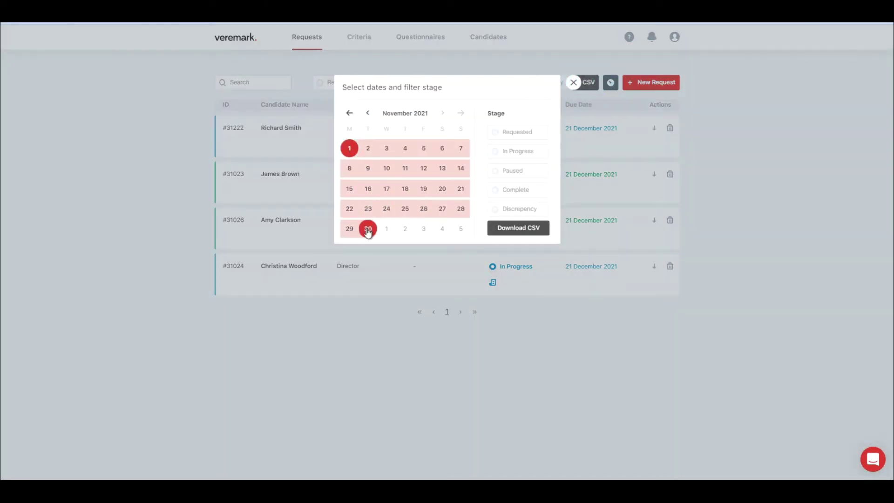
left_click(494, 152)
left_click(495, 190)
left_click(509, 229)
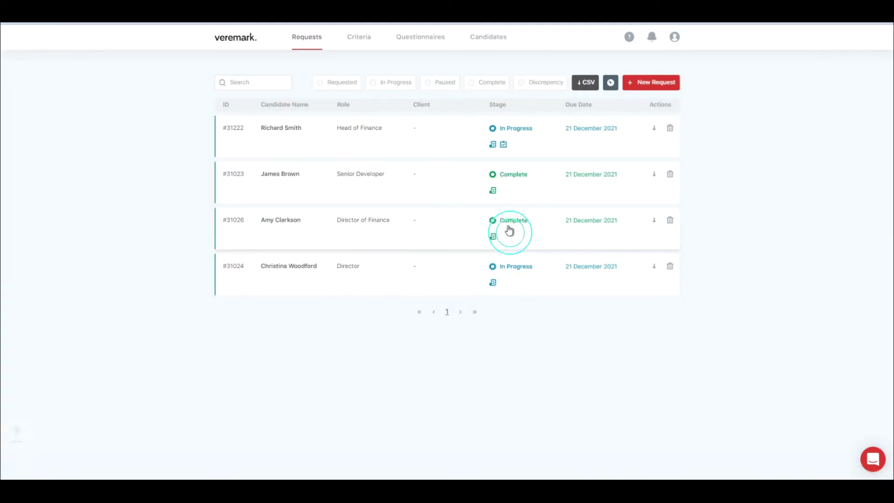
left_click(50, 472)
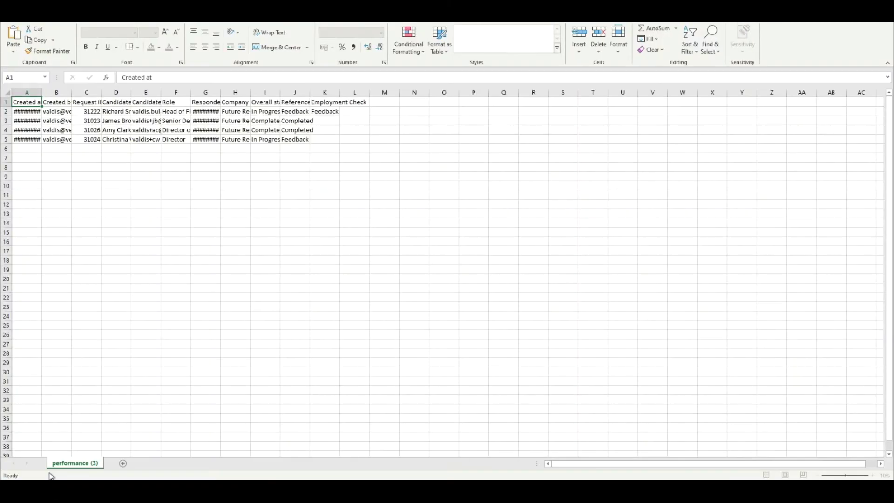
- AutoFit all worksheet columns so full dates, names and statuses are visible
left_click(7, 92)
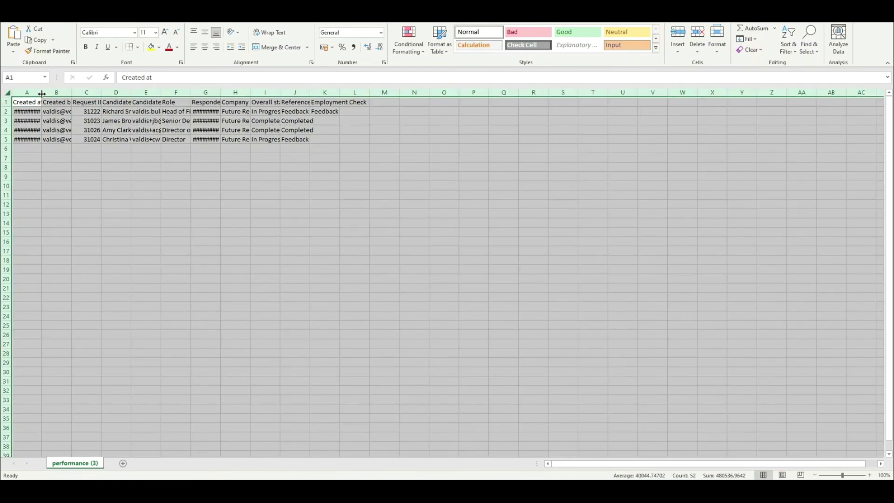
double_click(44, 92)
left_click(360, 270)
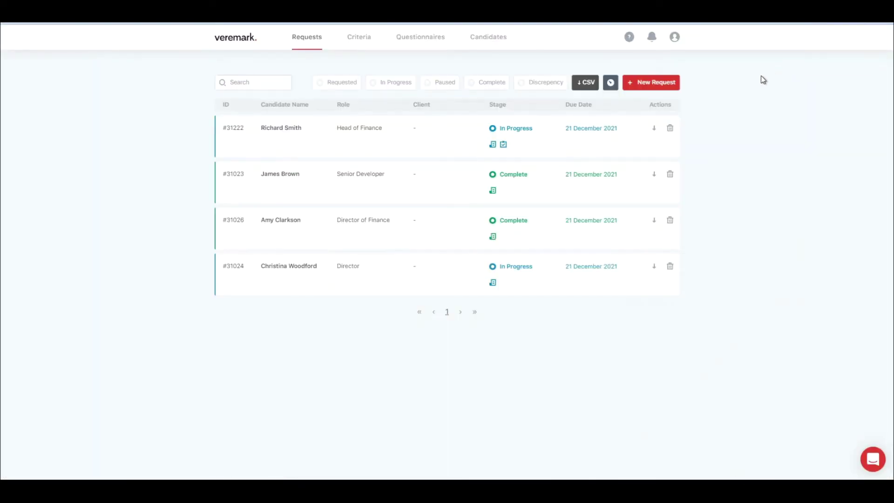
- Open the Intercom support chat and reopen the existing welcome conversation
left_click(875, 460)
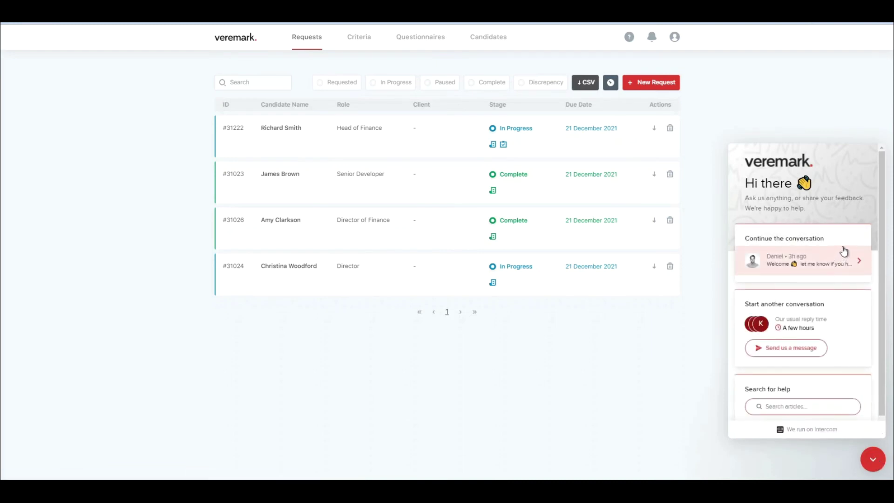
left_click(843, 252)
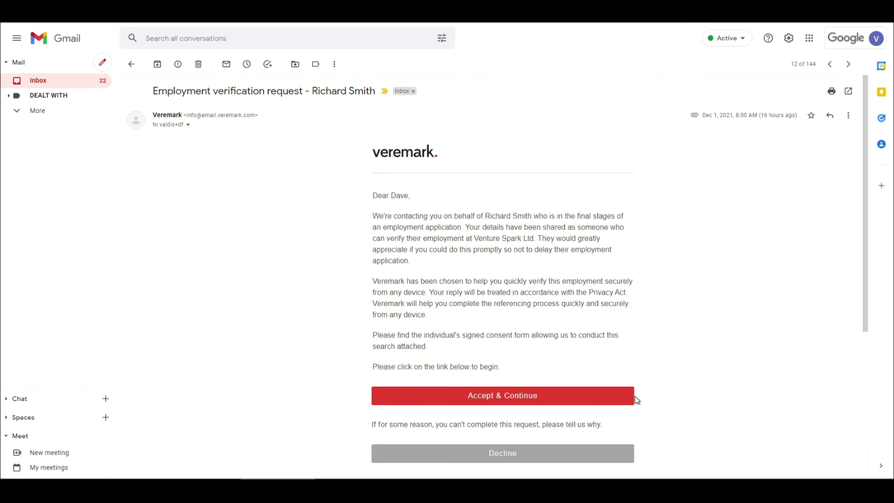
- Accept the employment verification request from the Gmail email
left_click(605, 396)
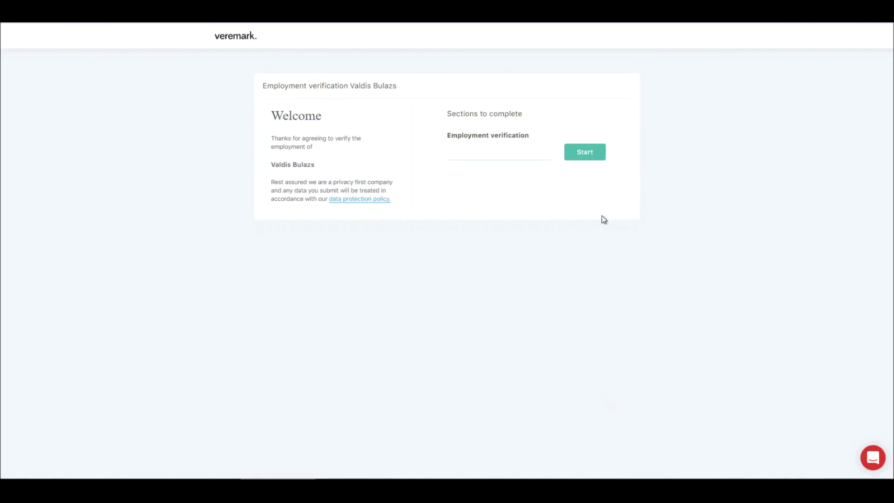
- Start the employment verification, agree to the terms, and move past the client's instructions
left_click(598, 152)
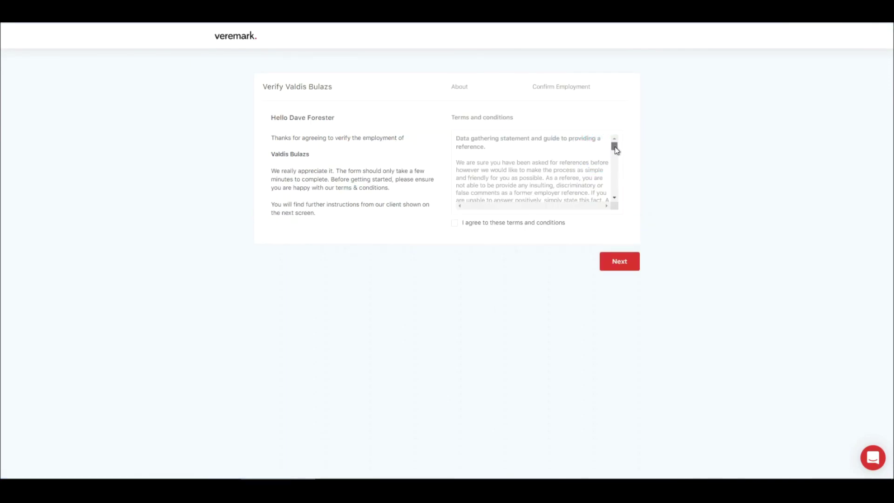
left_click_drag(615, 146, 621, 205)
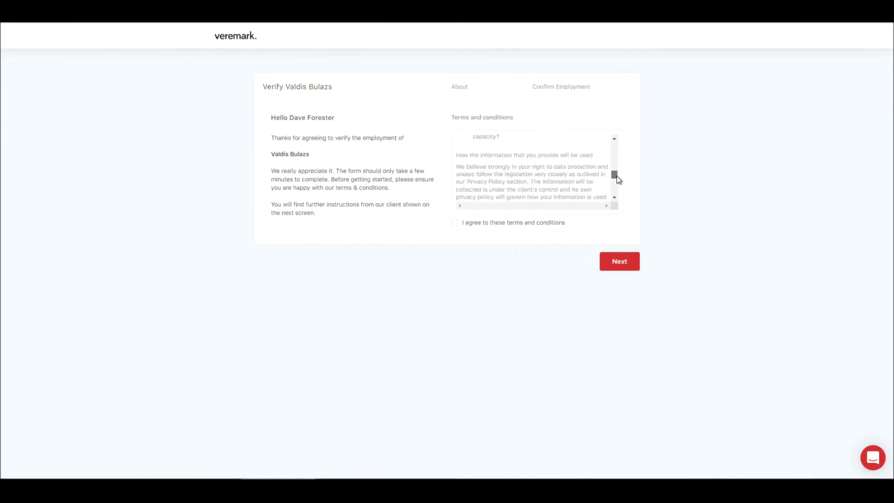
left_click(455, 223)
left_click(618, 263)
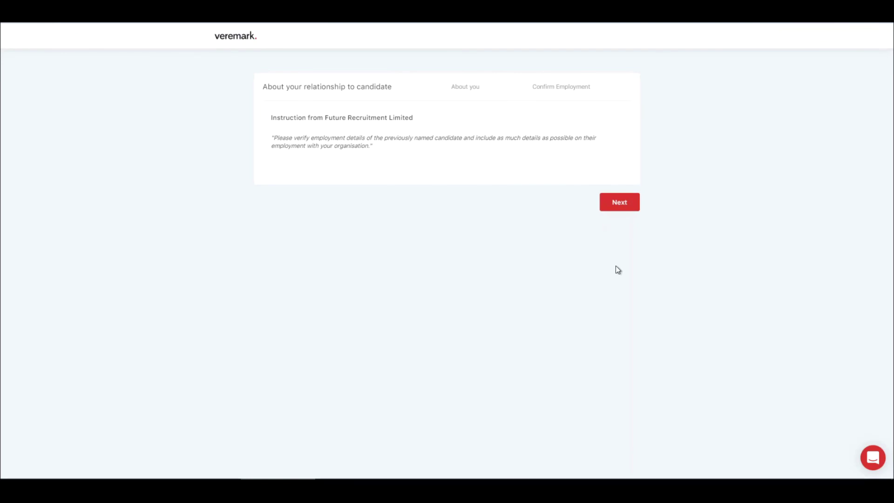
left_click(614, 205)
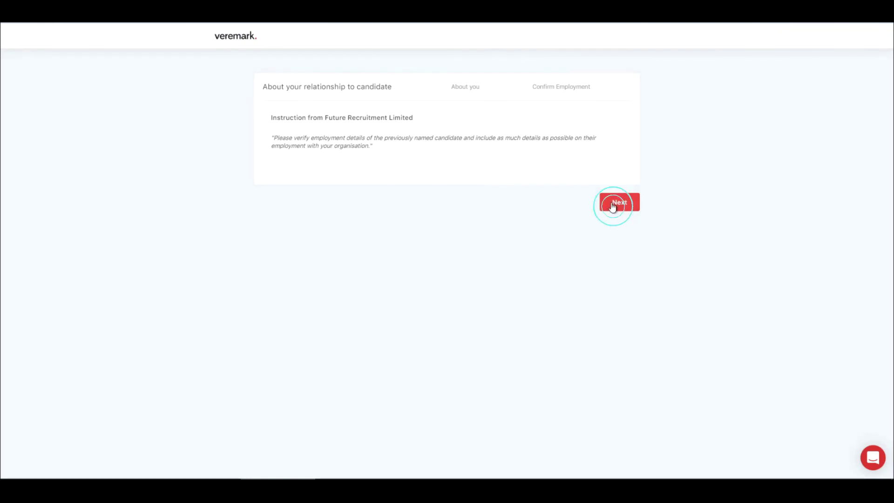
- Confirm referee details, change the job title to Accountant, and set direct reports to 1-2
left_click(630, 238)
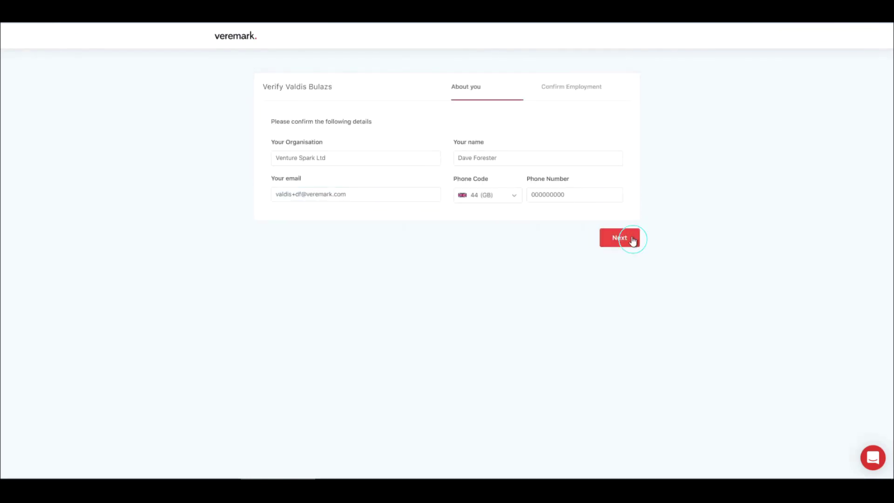
left_click_drag(320, 158, 236, 160)
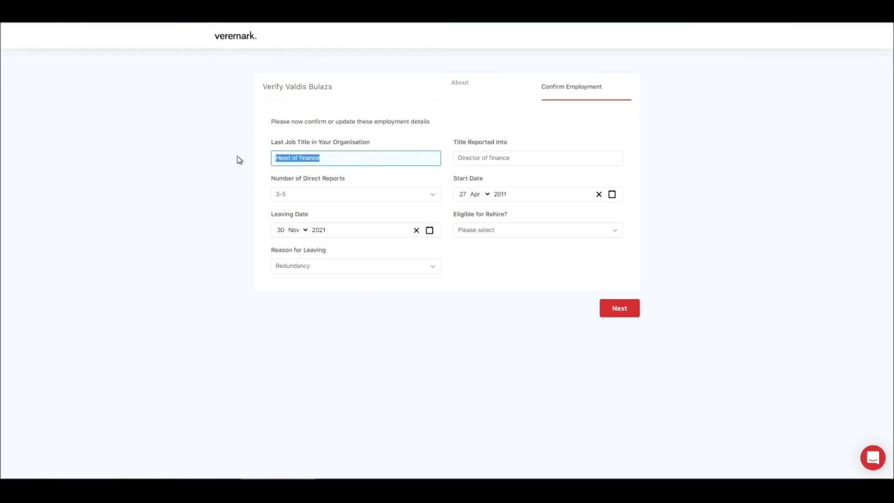
type("Accountant")
left_click(303, 196)
left_click(289, 226)
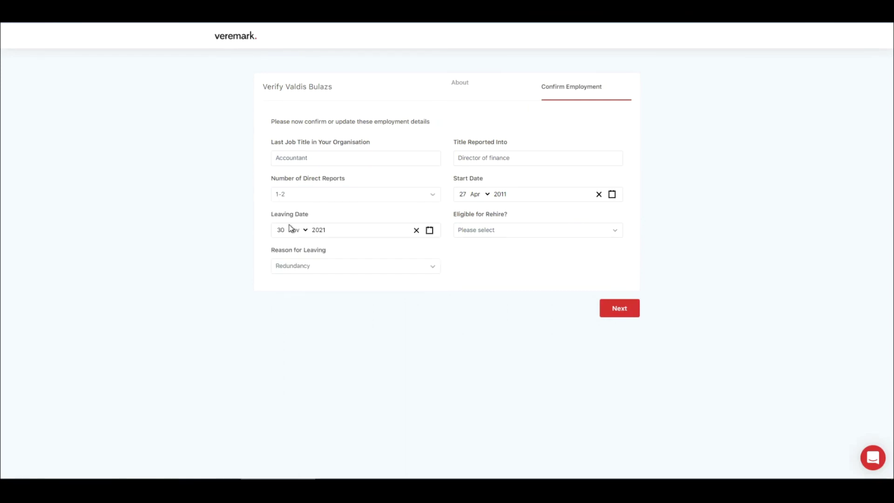
- Set the employment start date to 01 February 2011
left_click(479, 194)
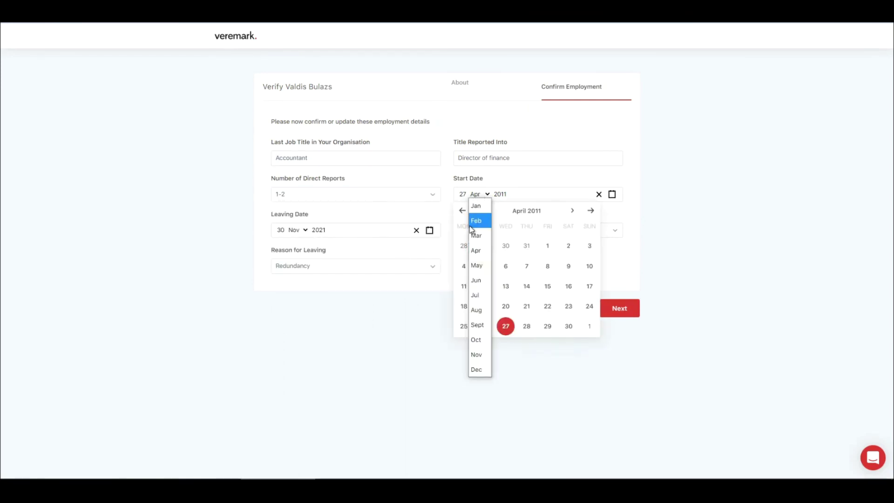
left_click(478, 223)
left_click(484, 245)
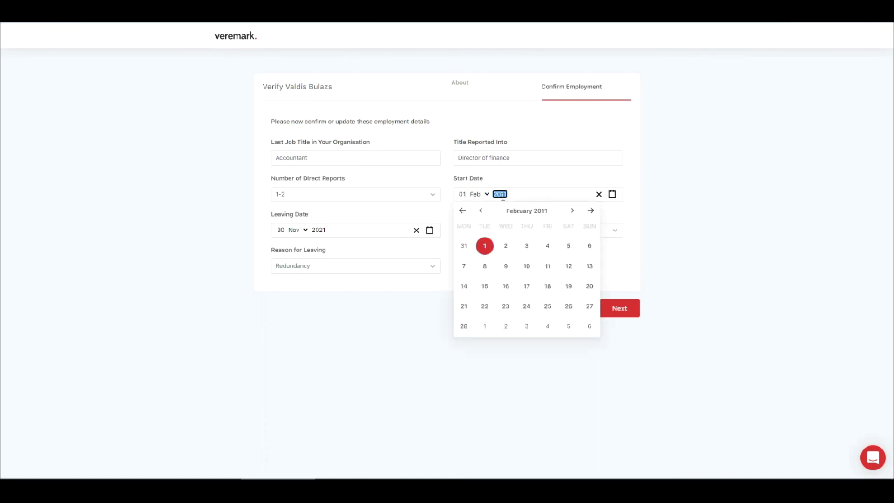
left_click(504, 212)
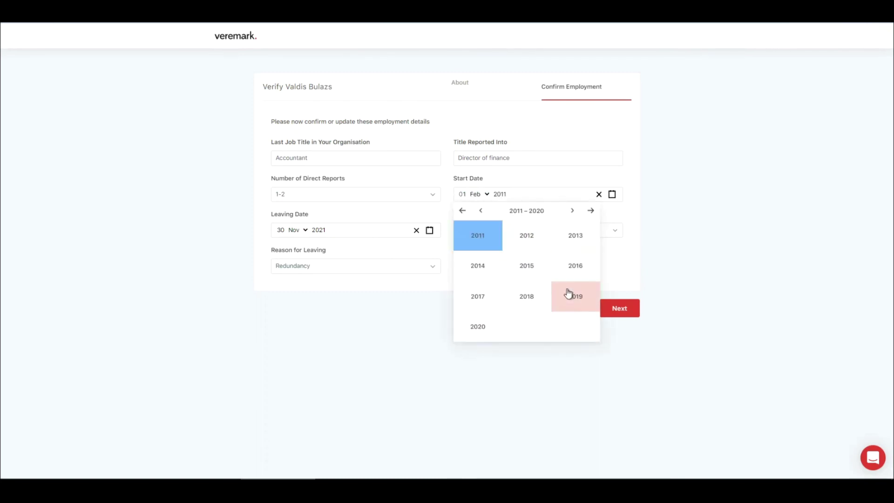
left_click(576, 273)
left_click(610, 216)
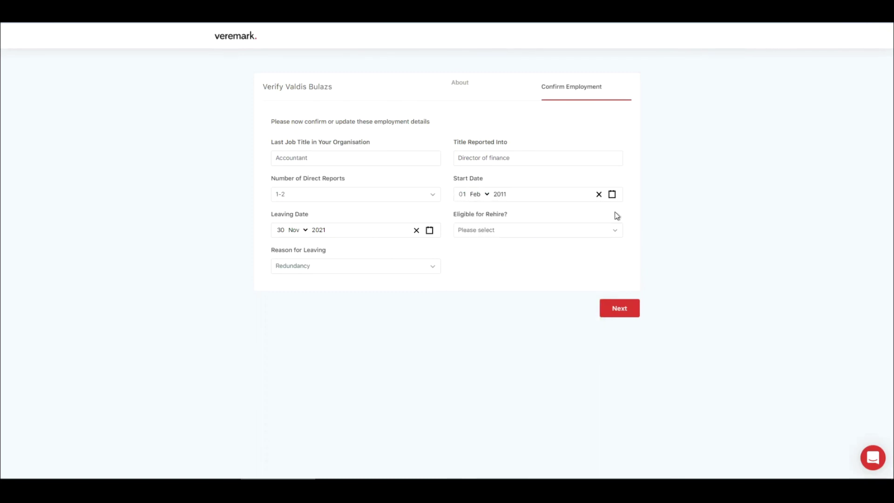
left_click(609, 307)
- Mark the candidate not eligible for rehire, set leaving reason to Dismissal, and submit
left_click(556, 237)
left_click(540, 277)
left_click(415, 272)
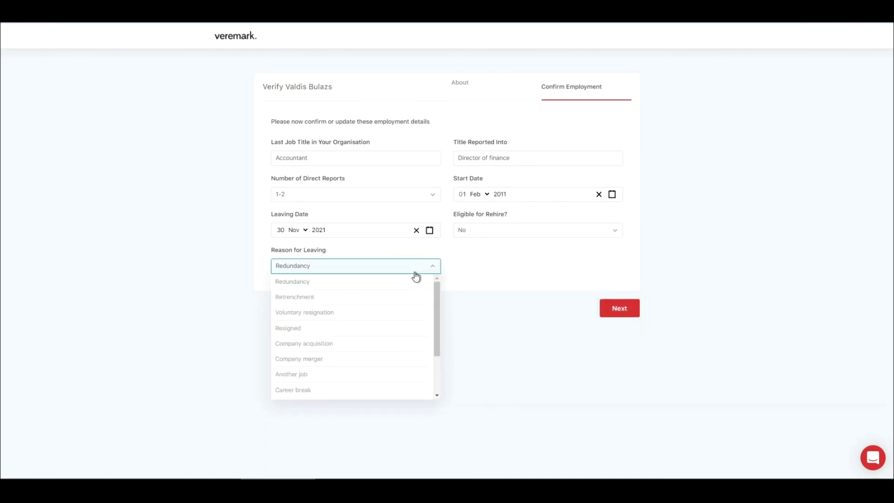
scroll(398, 395, "down", 2)
left_click(400, 347)
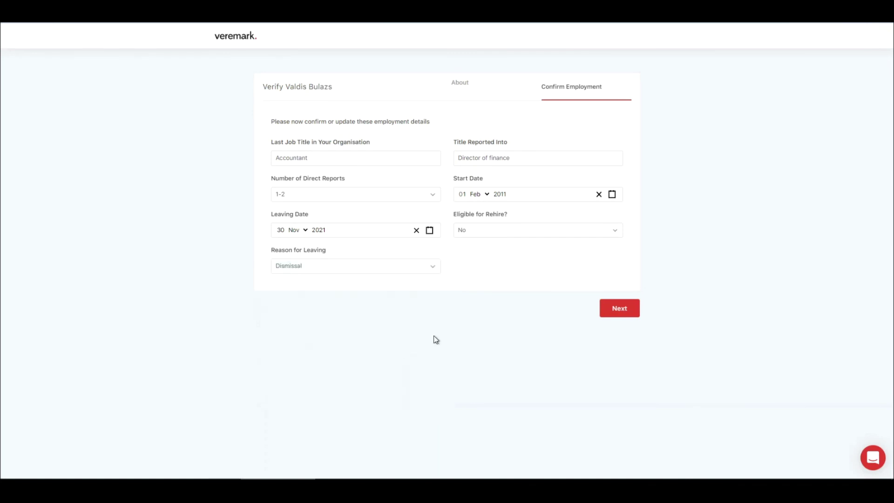
left_click(622, 309)
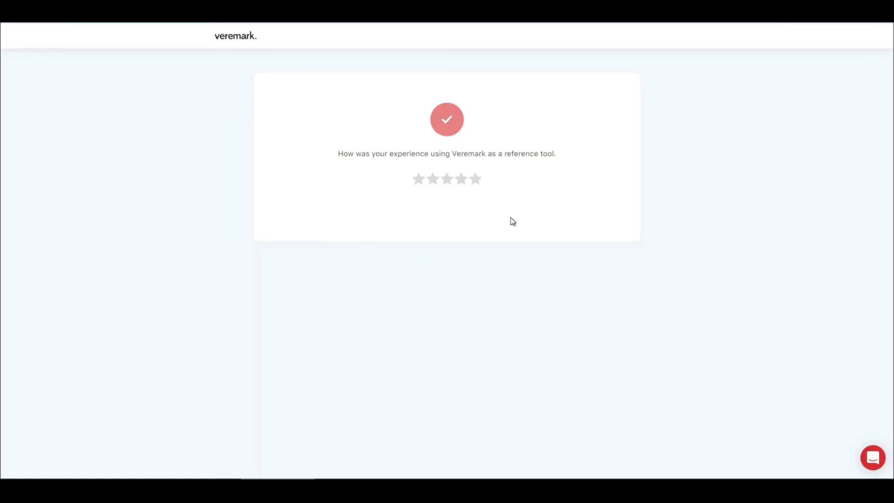
- Give the reference experience a five-star rating
left_click(475, 180)
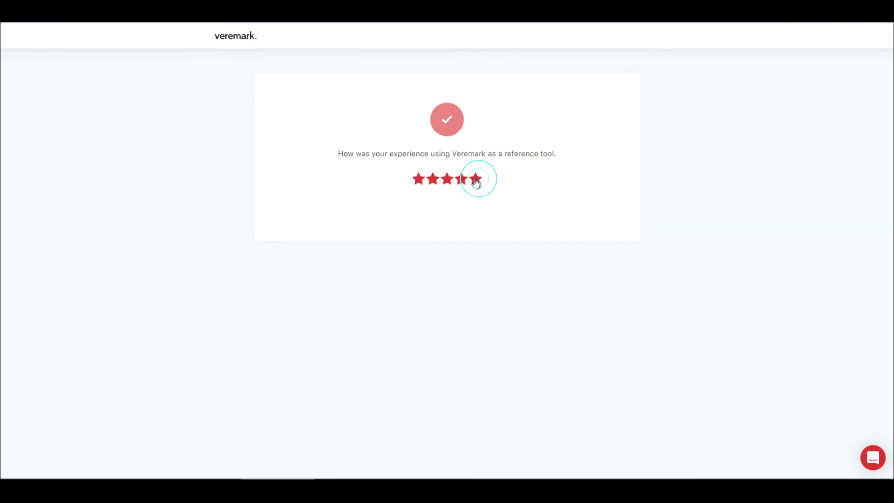